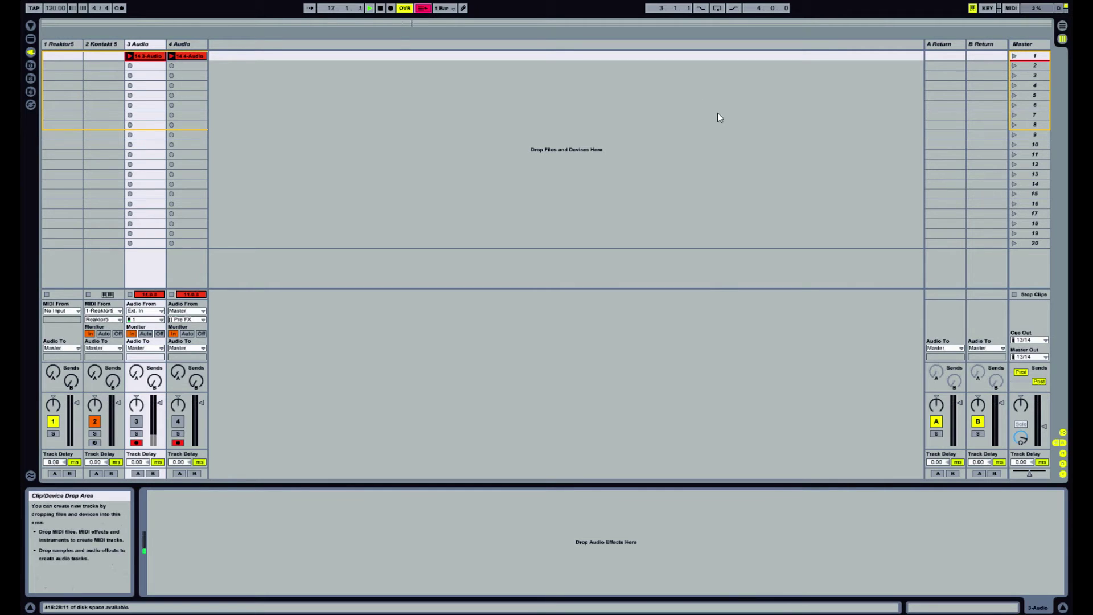
# Select the 1 Reaktor5 track and open its Reaktor5 plug-in window from the device view
pyautogui.click(75, 56)
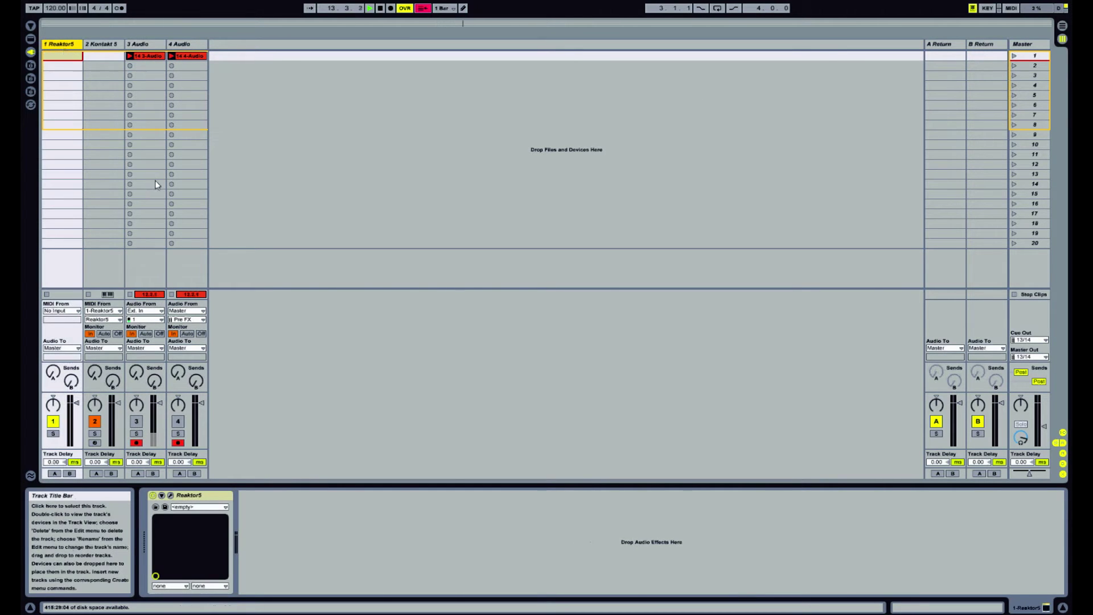
pyautogui.click(171, 496)
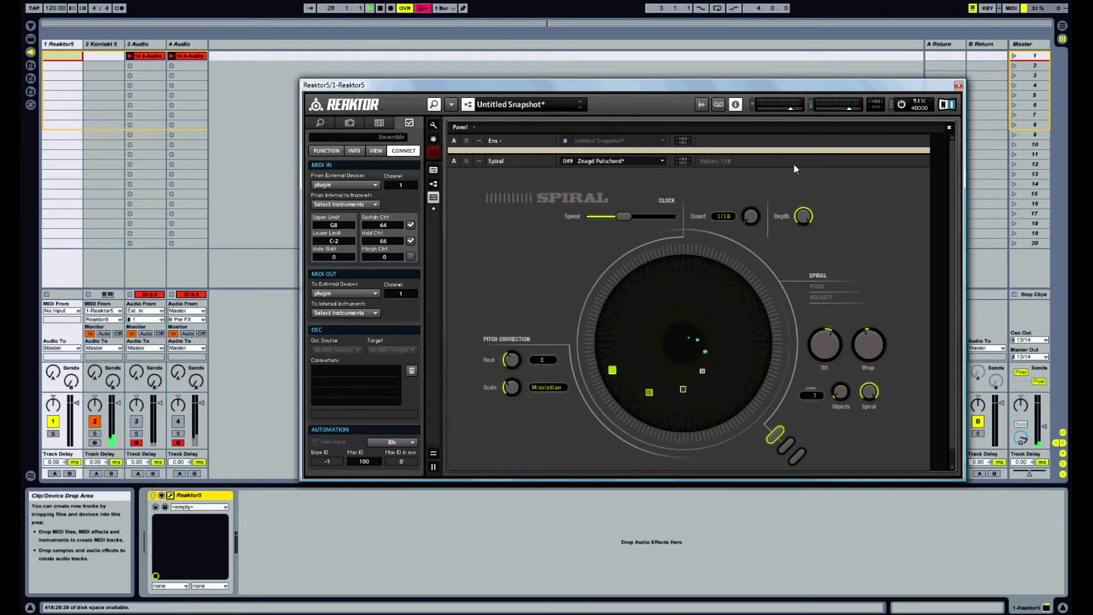
# Close the Reaktor plug-in window and bring up the insert-track menu beside the track headers
pyautogui.click(958, 85)
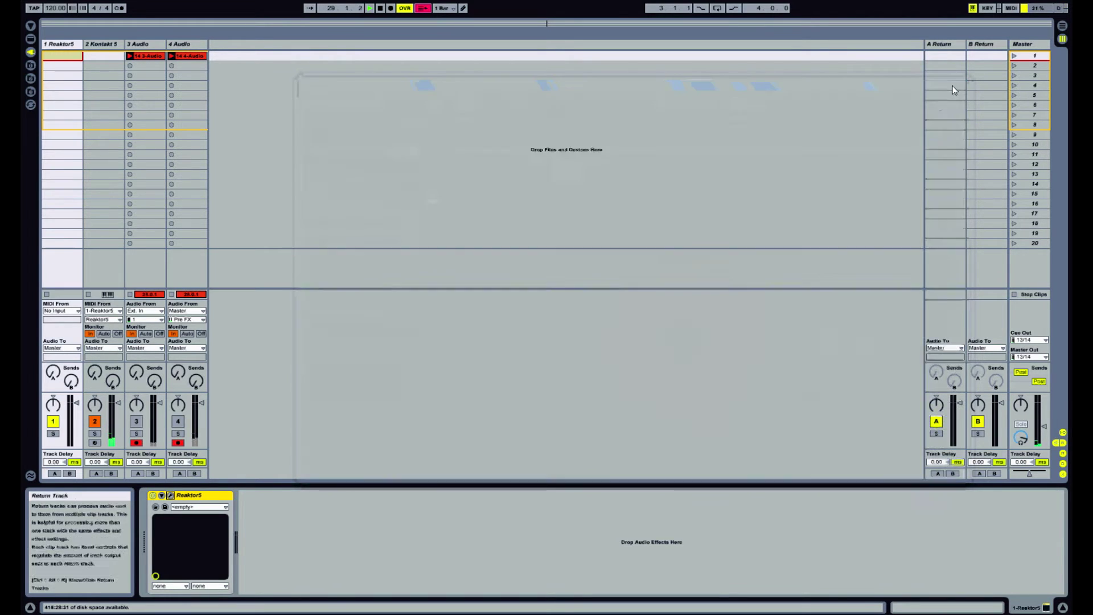
pyautogui.rightClick(220, 44)
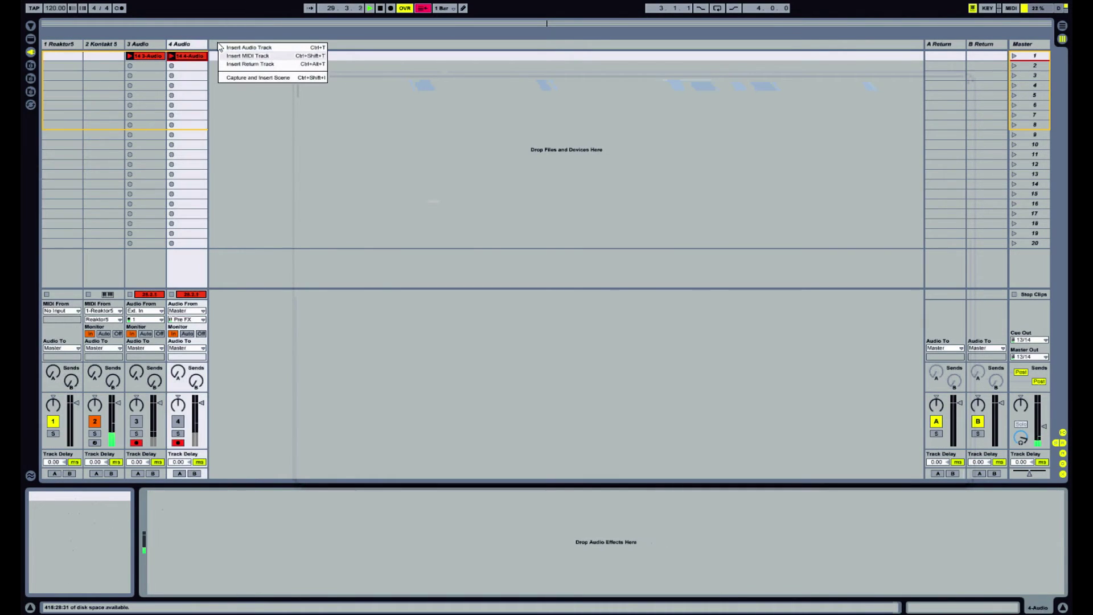
# Insert MIDI track 5 routed to 1-Reaktor5 channel 16 with an empty clip, and mute Kontakt 5
pyautogui.click(248, 57)
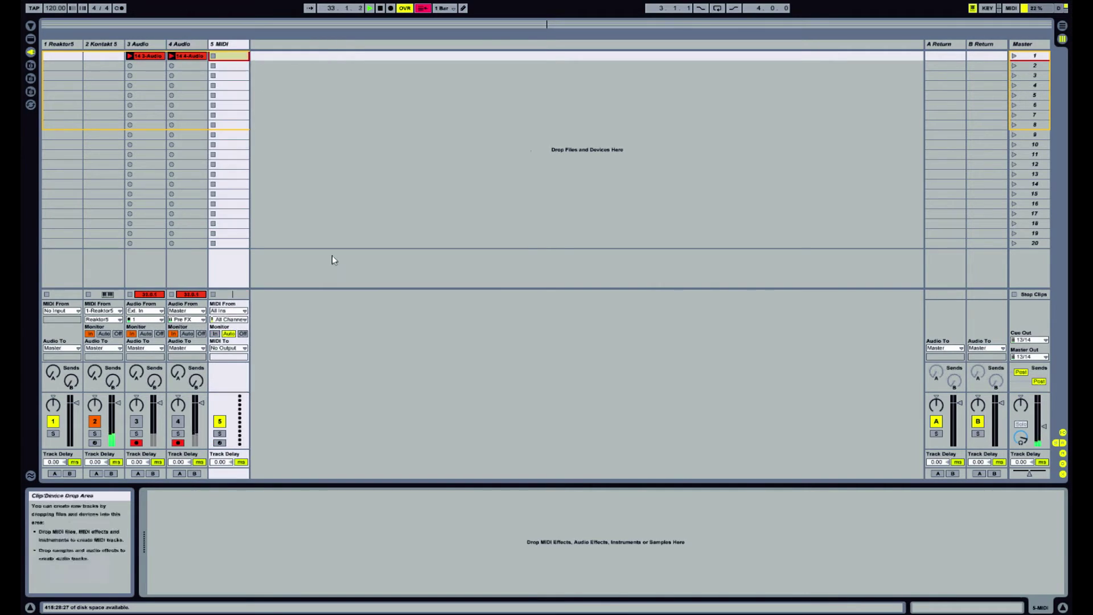
pyautogui.click(95, 422)
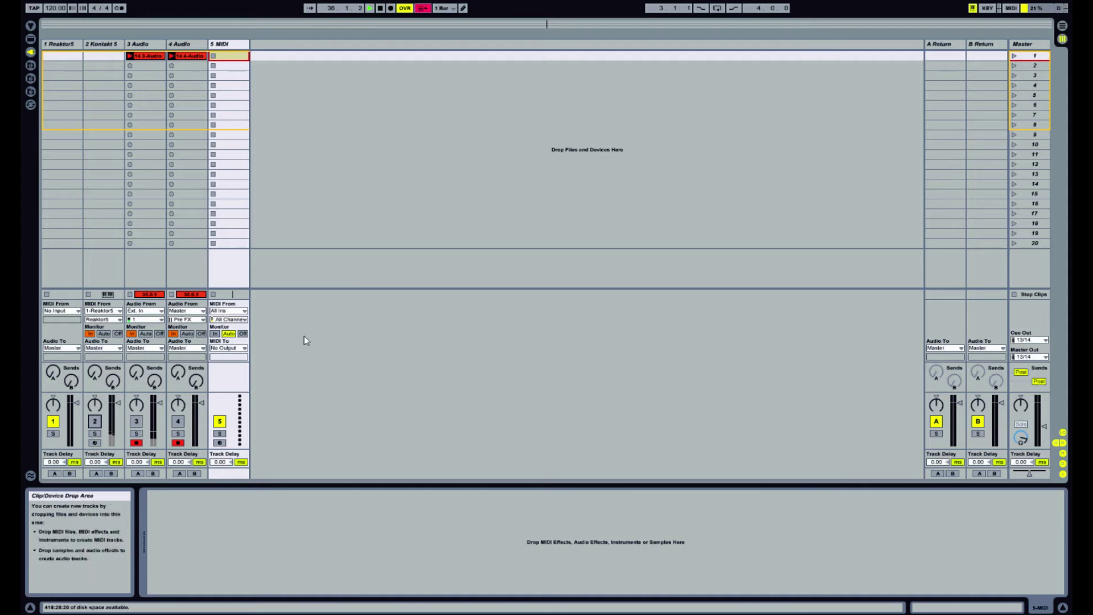
pyautogui.click(239, 353)
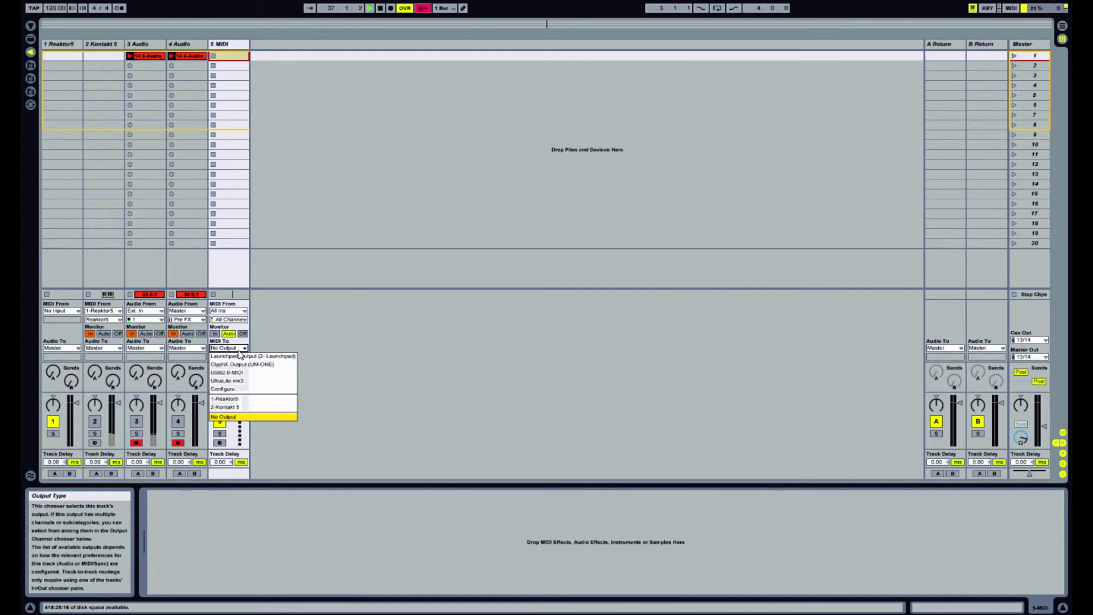
pyautogui.click(239, 399)
pyautogui.click(231, 357)
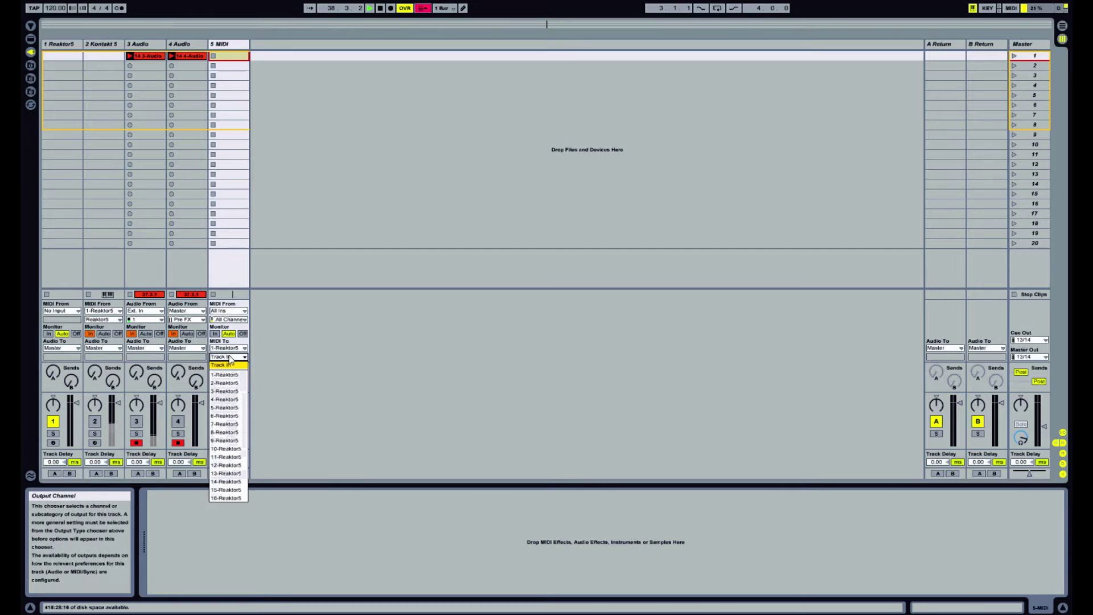
pyautogui.click(233, 498)
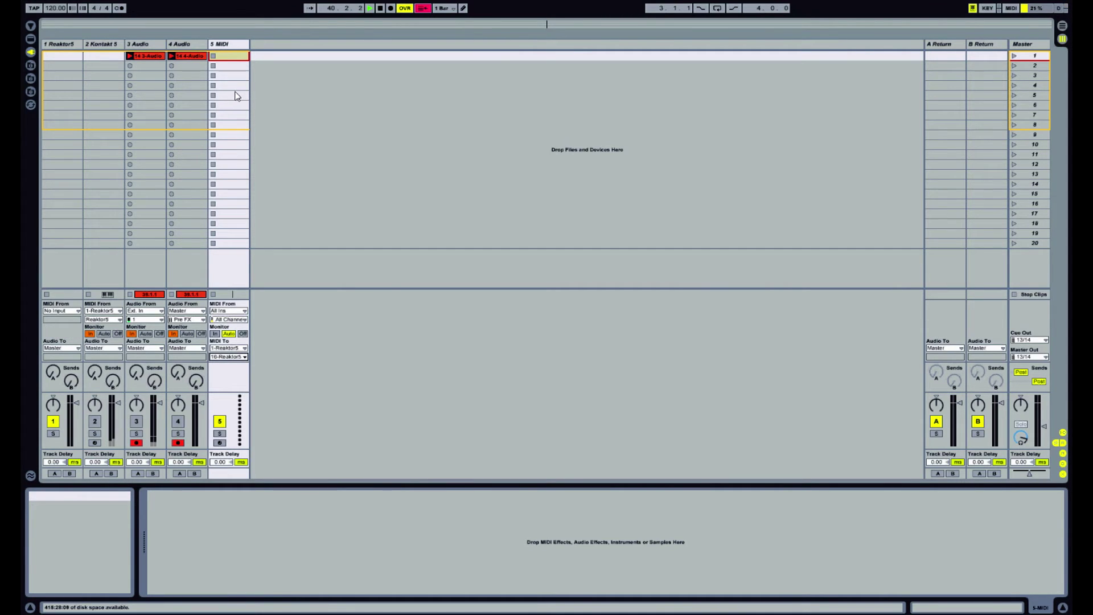
pyautogui.doubleClick(230, 56)
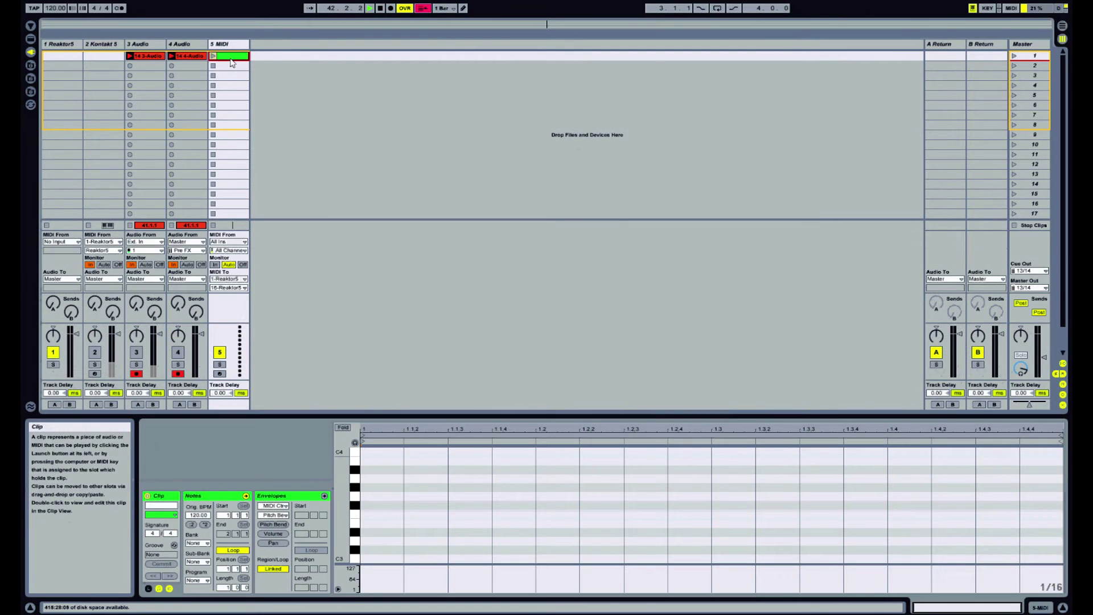
# Choose a MIDI Ctrl 60 envelope for the 5 MIDI clip
pyautogui.click(277, 506)
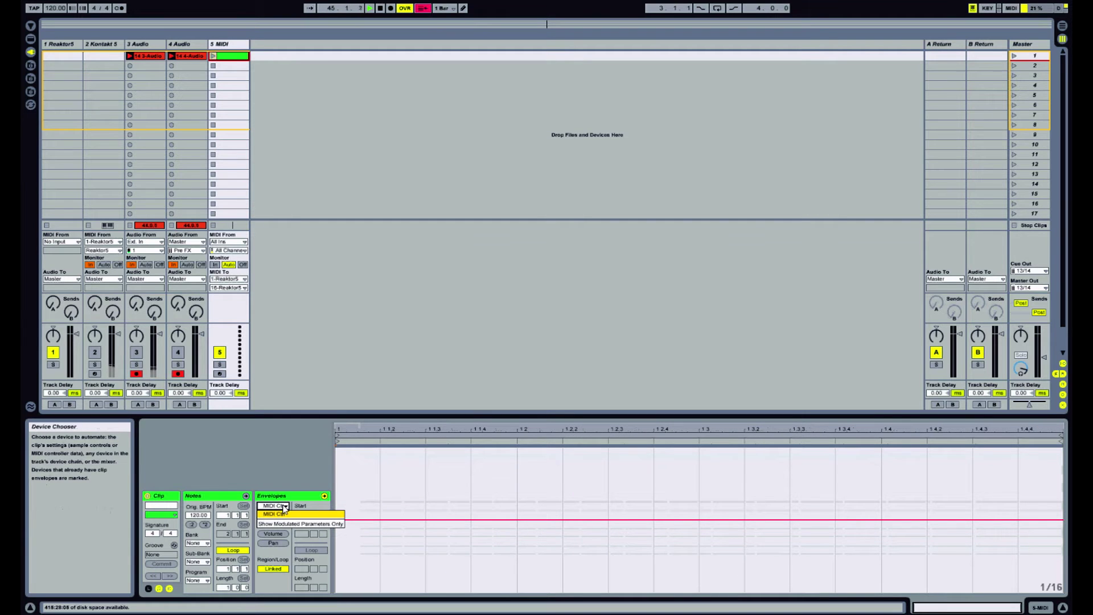
pyautogui.click(282, 514)
pyautogui.click(279, 515)
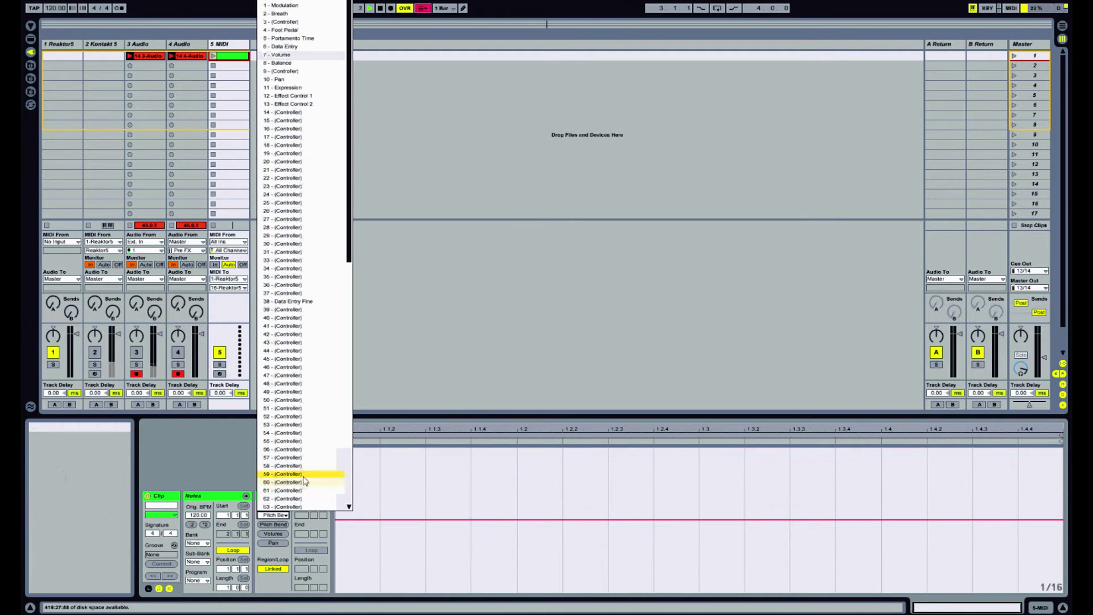
pyautogui.click(282, 482)
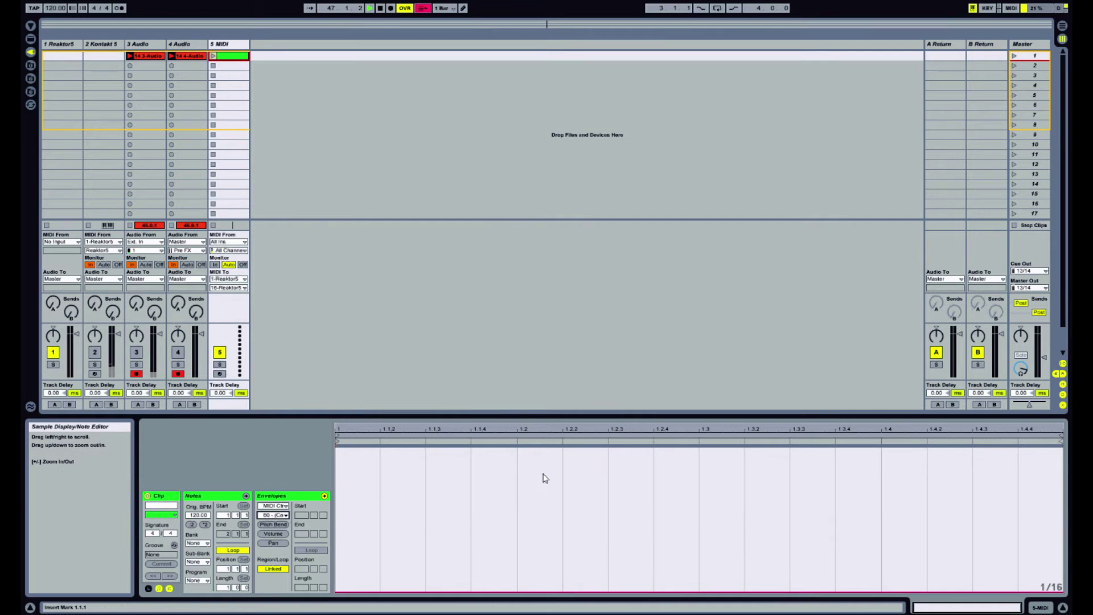
# Shorten the clip loop to one beat and draw controller values on the first and third sixteenths
pyautogui.moveTo(1060, 436); pyautogui.dragTo(516, 438)
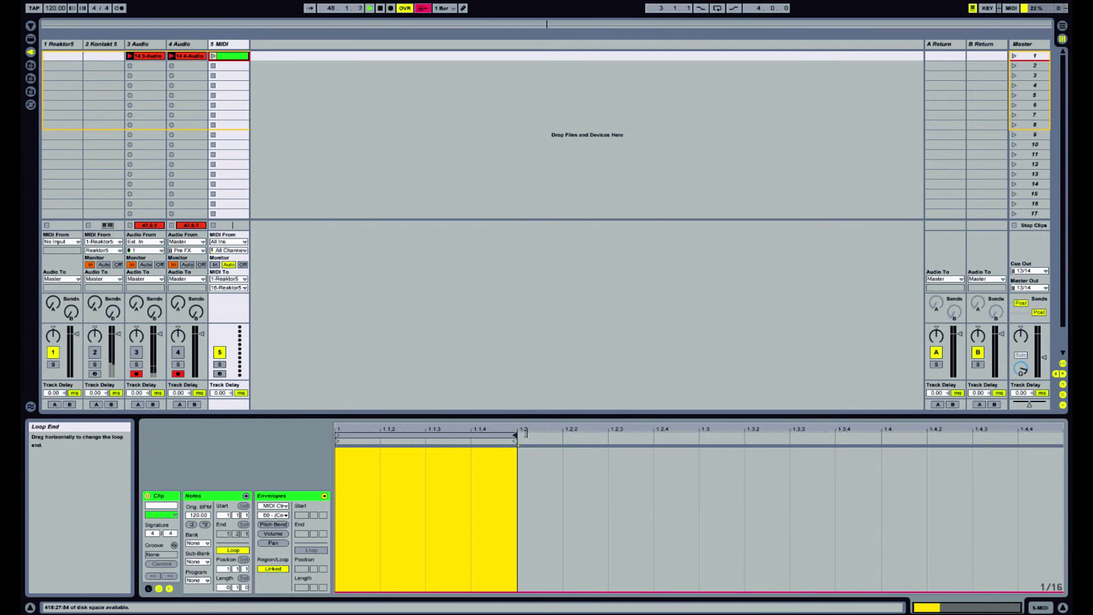
pyautogui.click(381, 483)
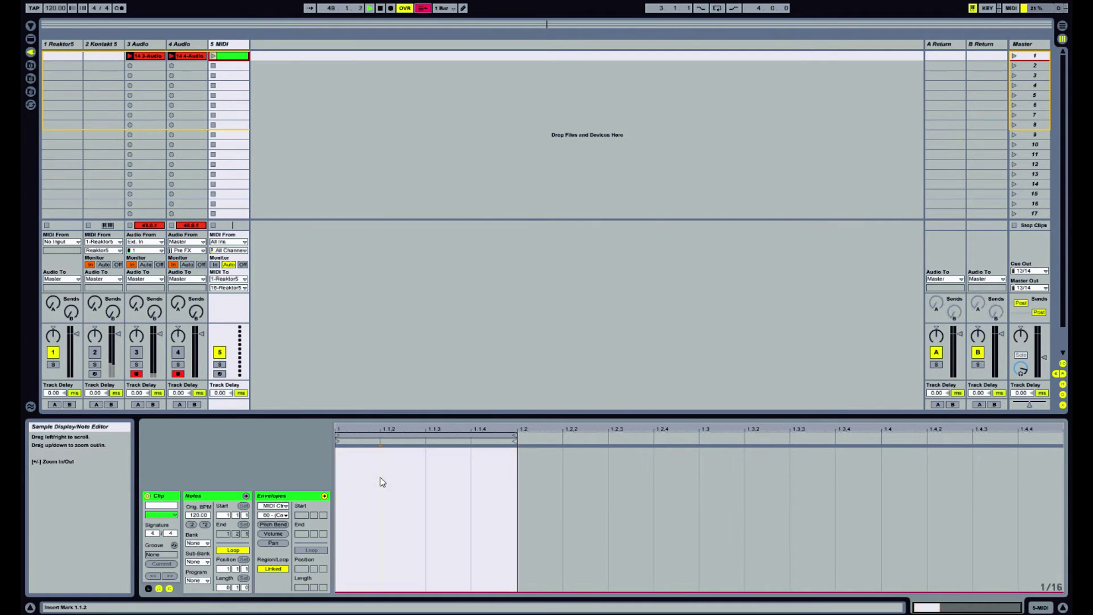
pyautogui.click(362, 482)
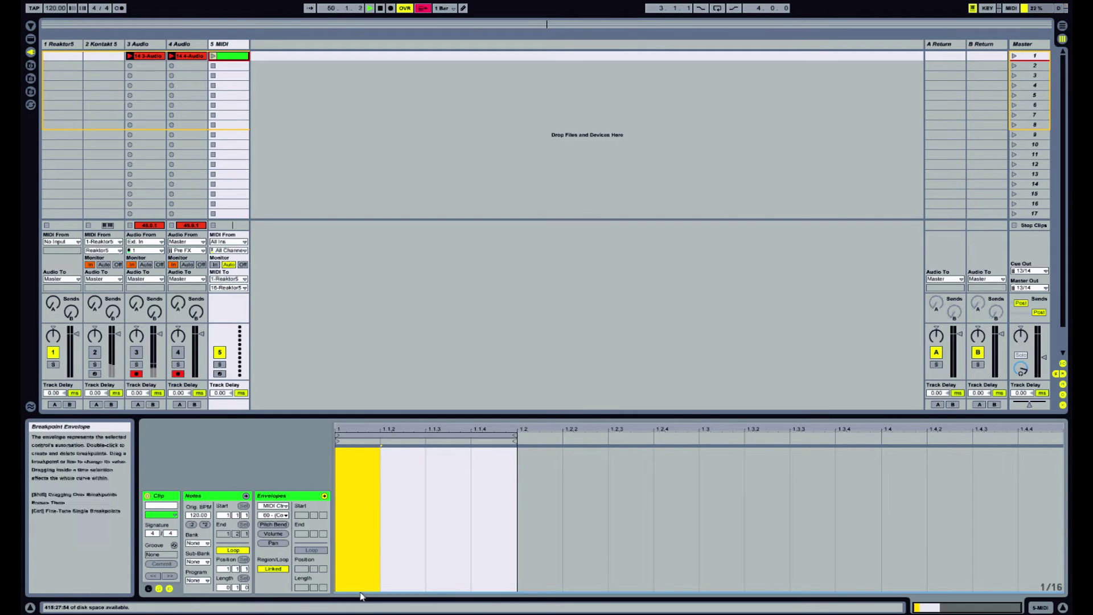
pyautogui.click(360, 450)
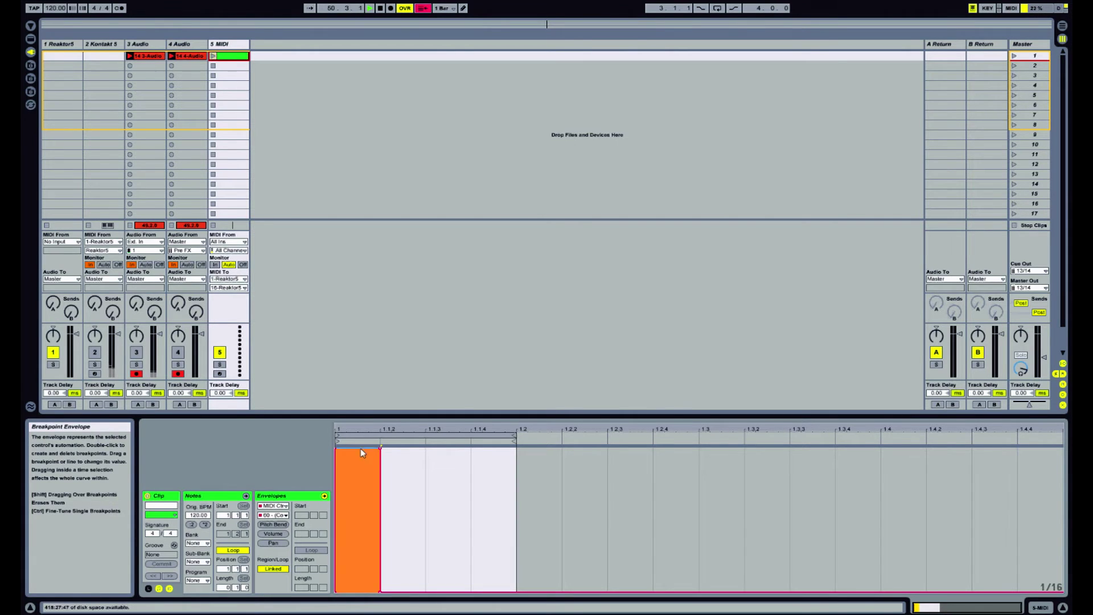
pyautogui.click(444, 523)
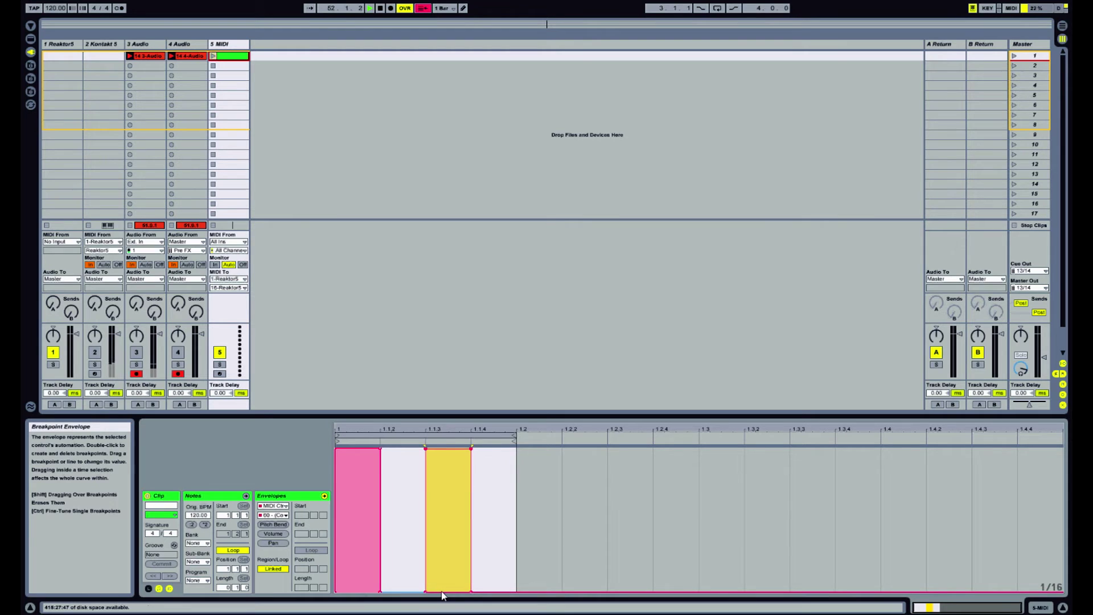
pyautogui.click(454, 464)
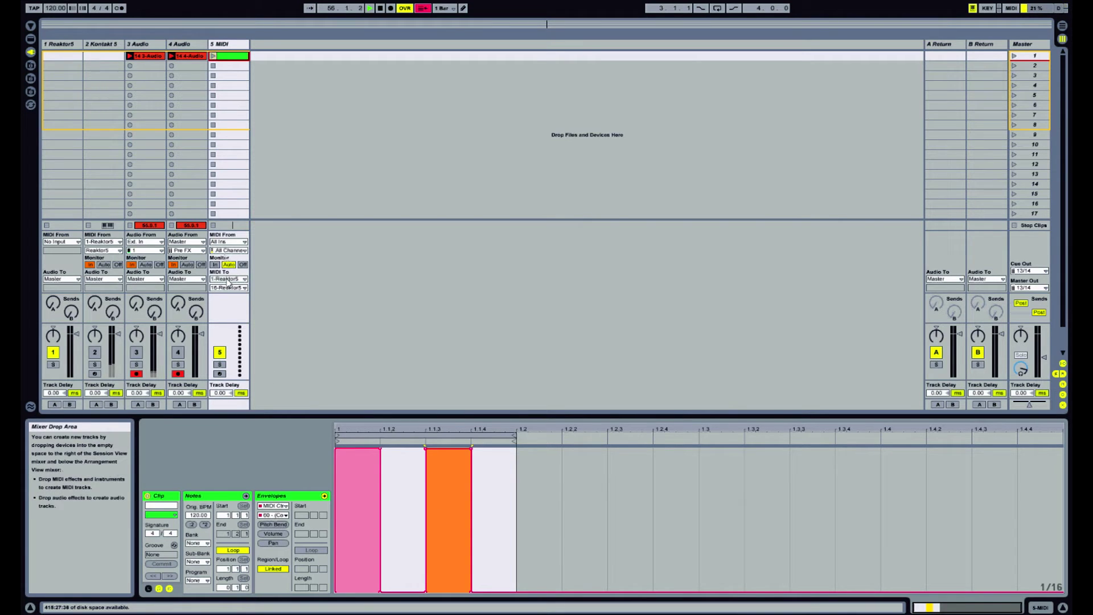
pyautogui.click(63, 48)
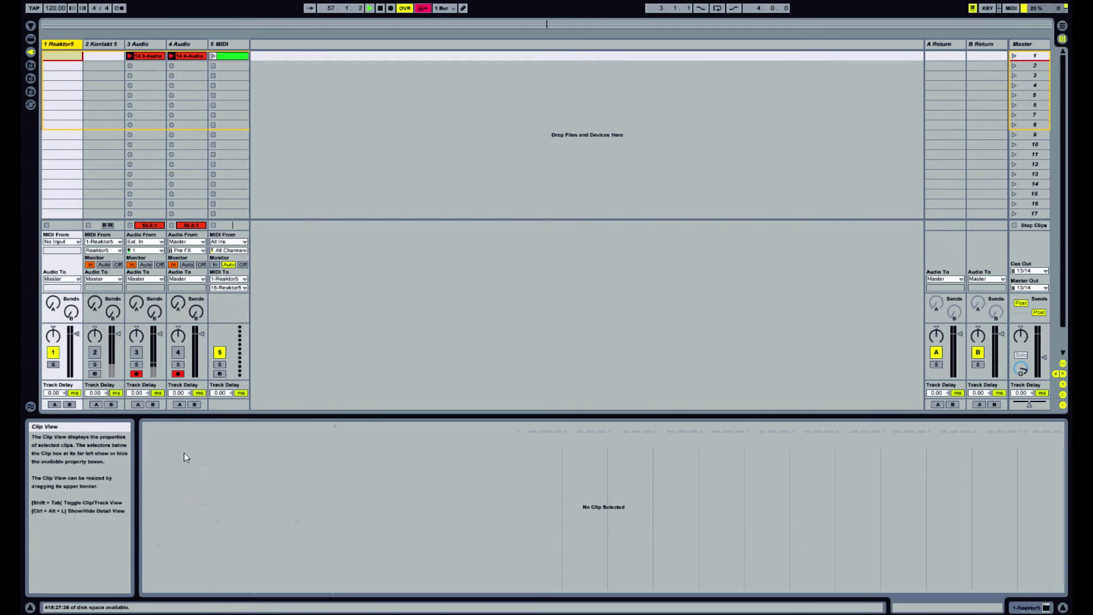
# Open the Reaktor5 plug-in window and switch to the ensemble structure view
pyautogui.hotkey('shift', 'Tab')
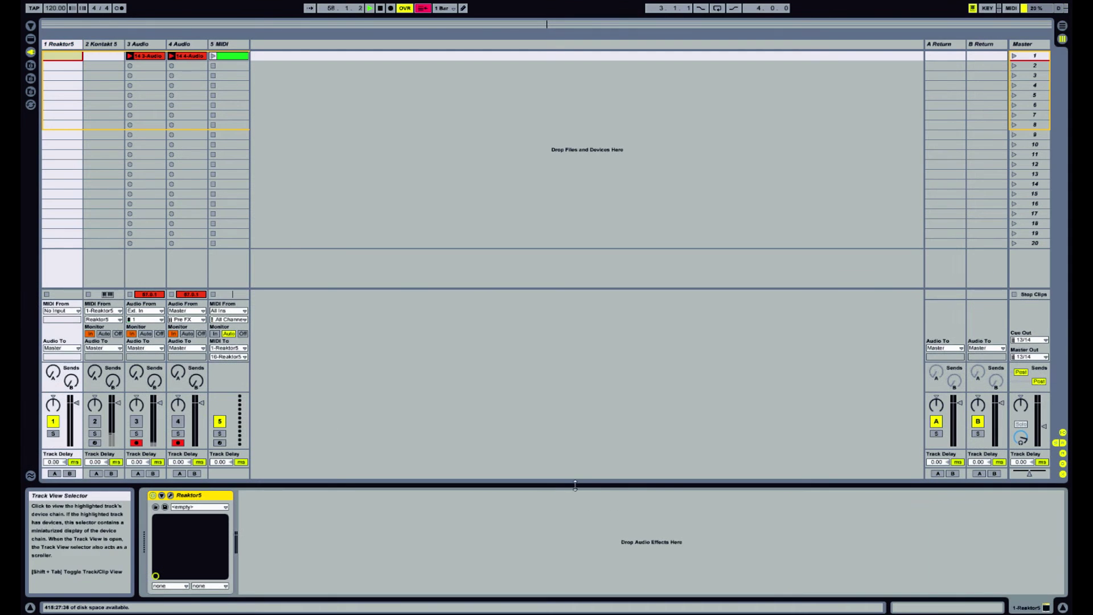
pyautogui.click(171, 495)
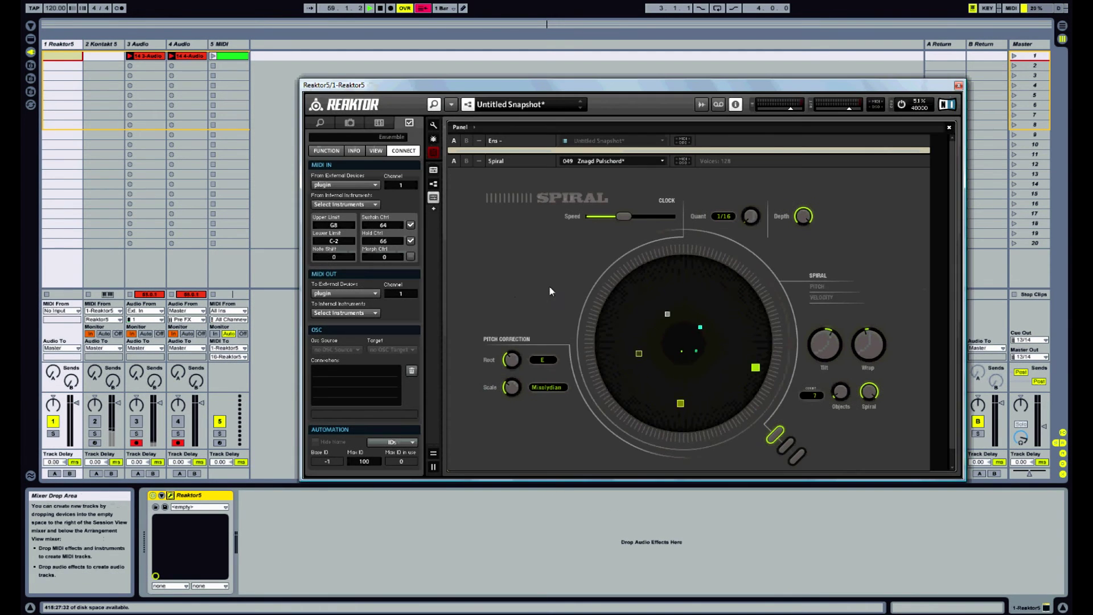
pyautogui.click(478, 126)
# Add a new empty Instrument to the ensemble and step inside its structure
pyautogui.rightClick(550, 270)
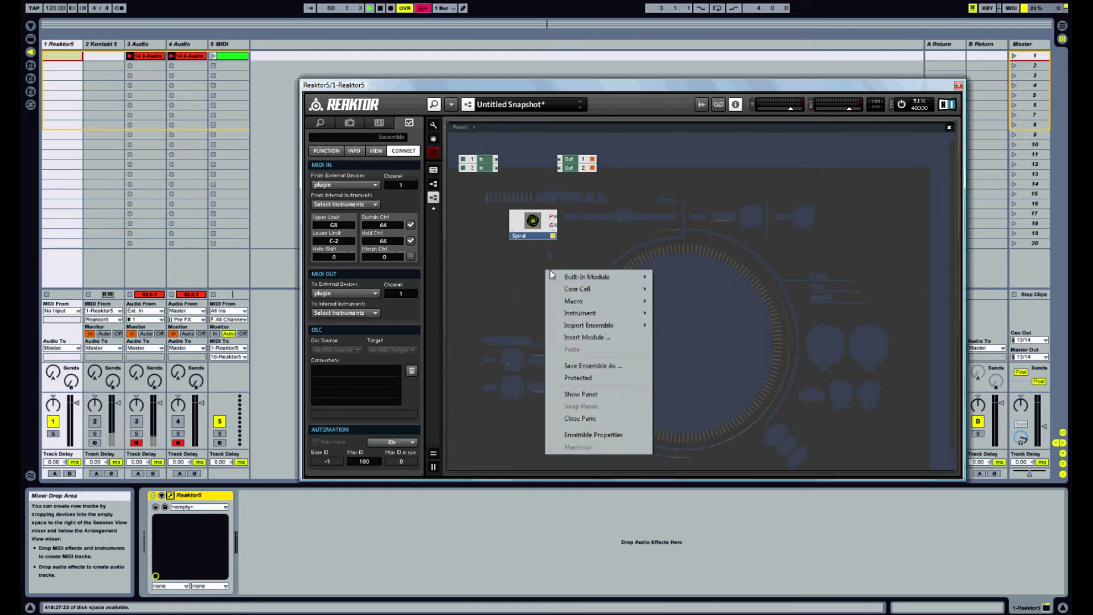
pyautogui.moveTo(595, 314)
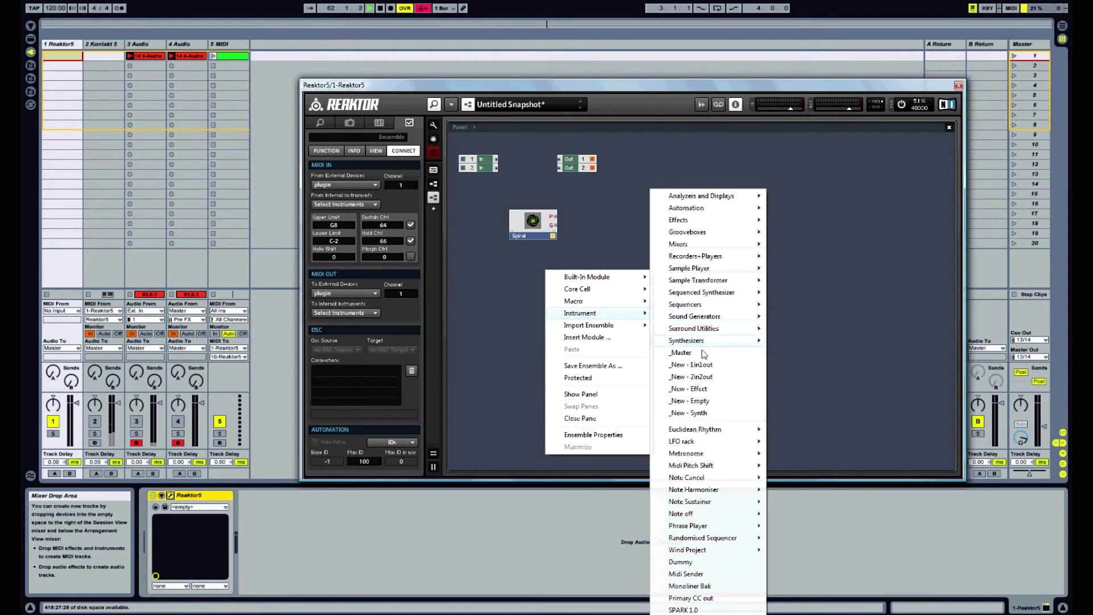
pyautogui.click(711, 401)
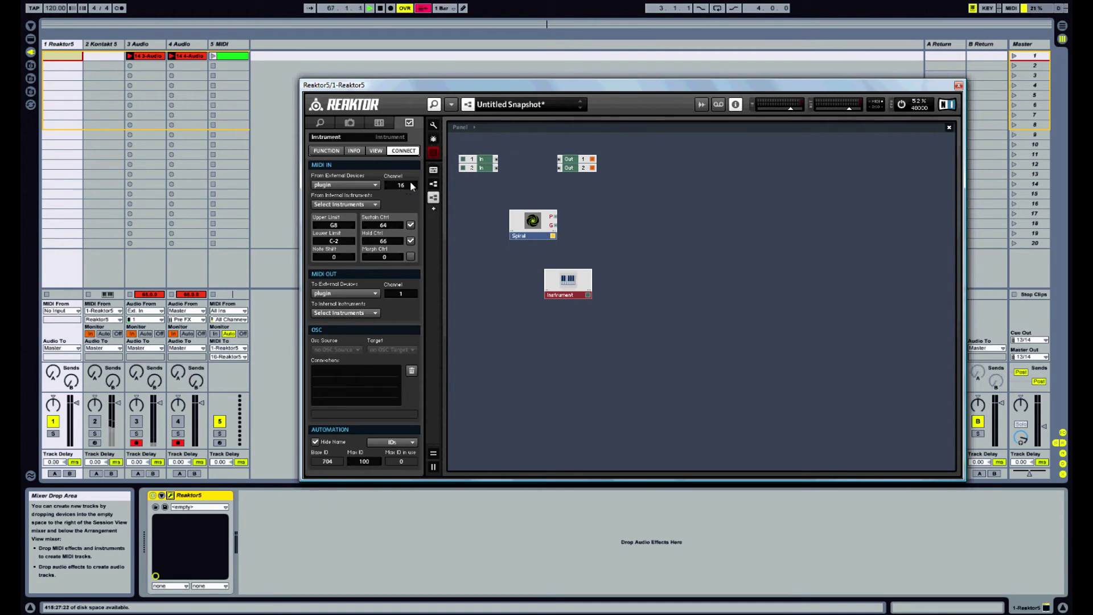
pyautogui.doubleClick(567, 281)
# Insert a MIDI In Controller module and set its controller number to 60
pyautogui.rightClick(550, 251)
pyautogui.moveTo(592, 256)
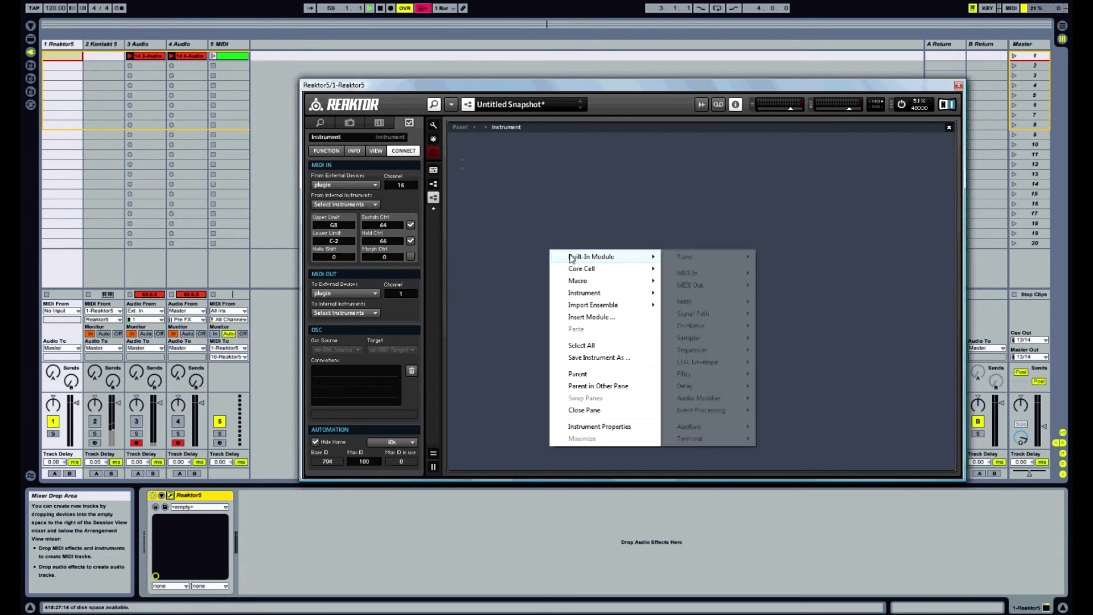
pyautogui.moveTo(721, 285)
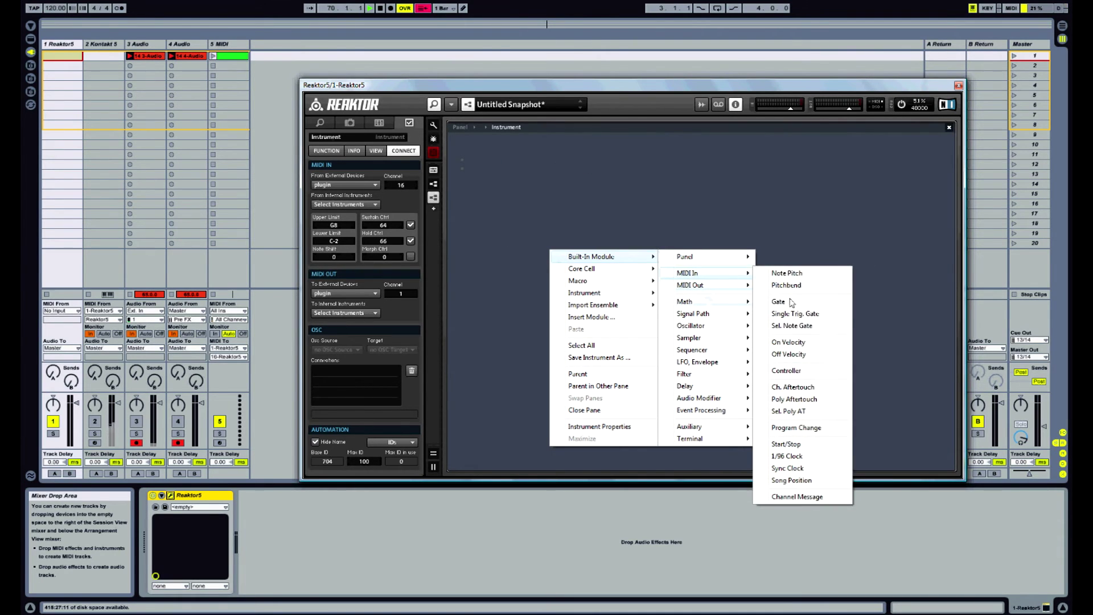
pyautogui.click(788, 366)
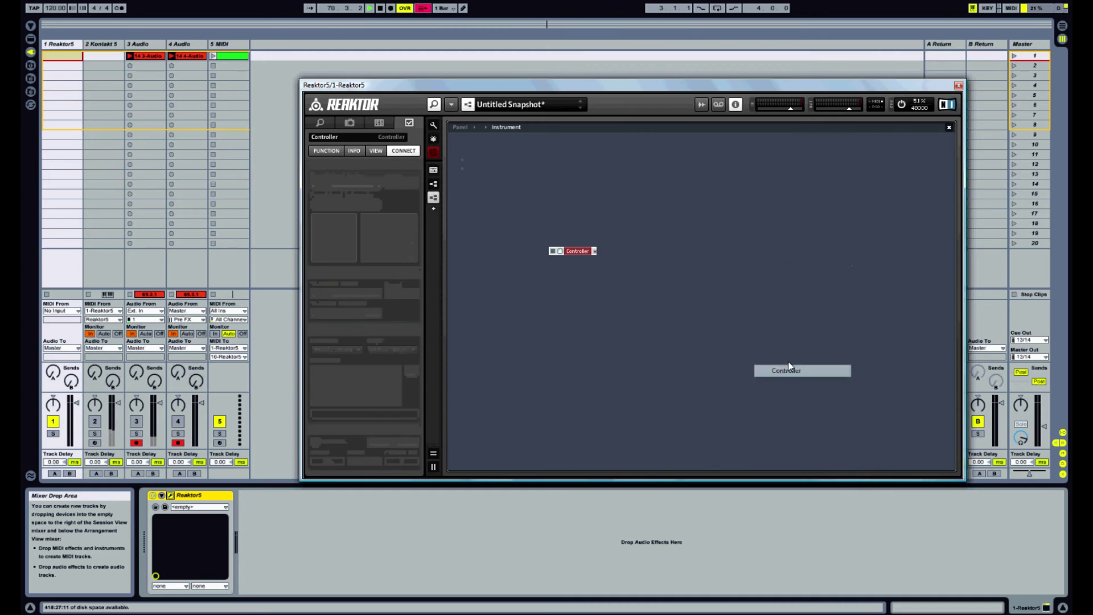
pyautogui.click(581, 256)
pyautogui.moveTo(581, 248); pyautogui.dragTo(581, 250)
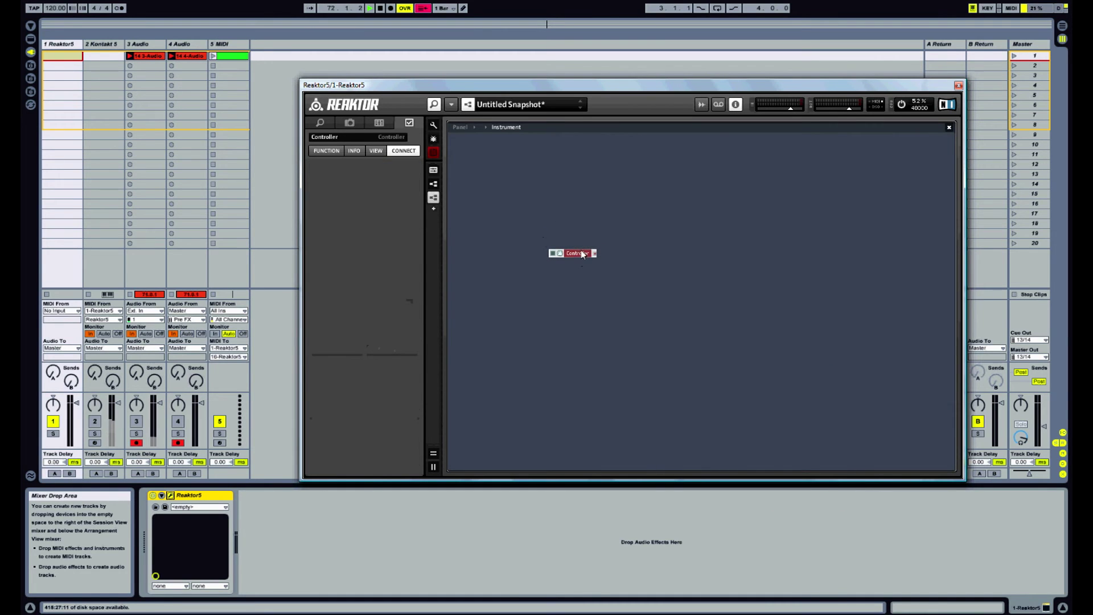
pyautogui.click(360, 152)
pyautogui.click(402, 152)
pyautogui.moveTo(571, 250); pyautogui.dragTo(574, 253)
pyautogui.click(327, 151)
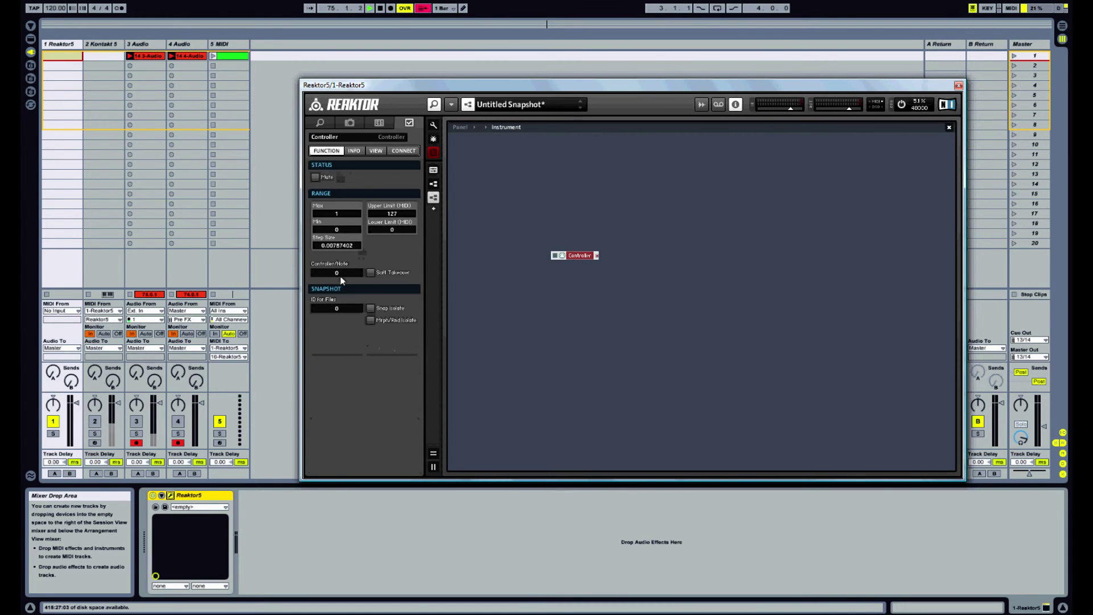
pyautogui.write('6')
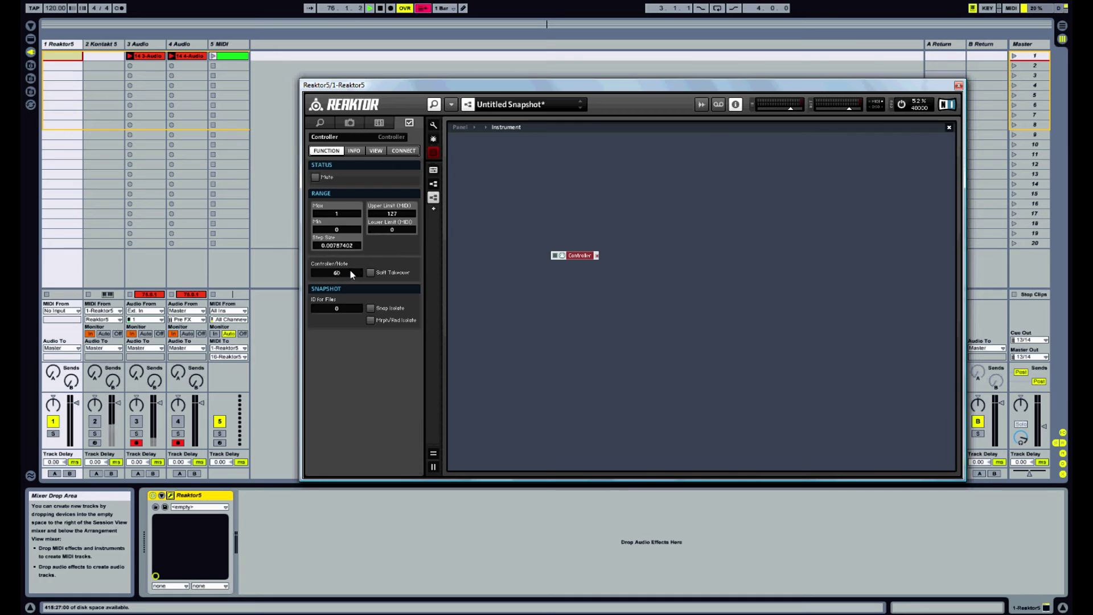
# Add a Numeric Readout, wire the Controller output into it, and return to the panel view
pyautogui.rightClick(622, 253)
pyautogui.moveTo(666, 259)
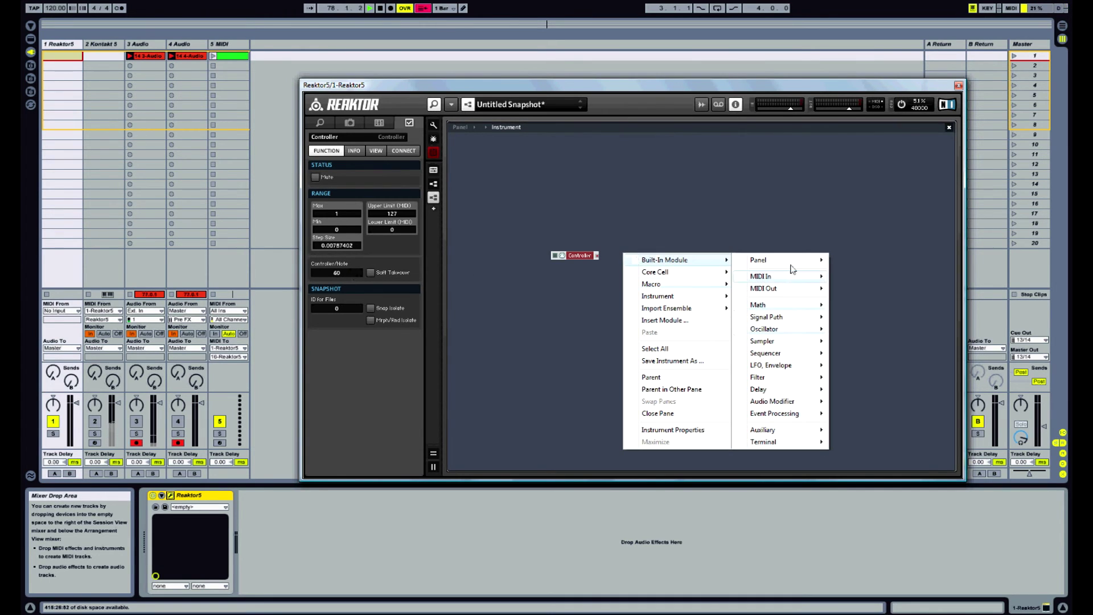
pyautogui.moveTo(794, 265)
pyautogui.click(901, 403)
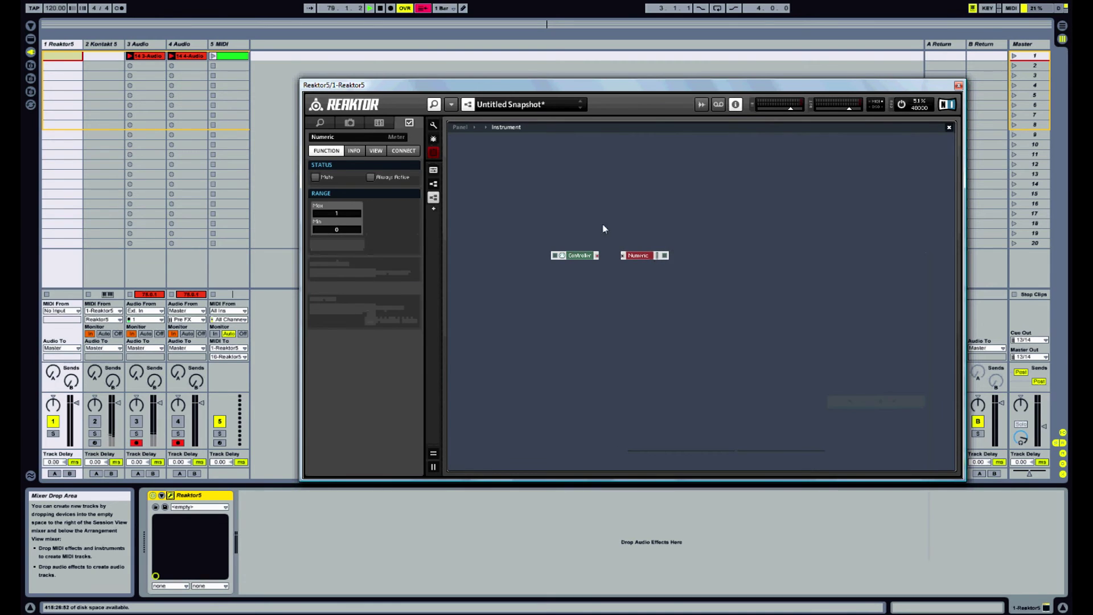
pyautogui.moveTo(596, 257); pyautogui.dragTo(622, 255)
pyautogui.click(594, 211)
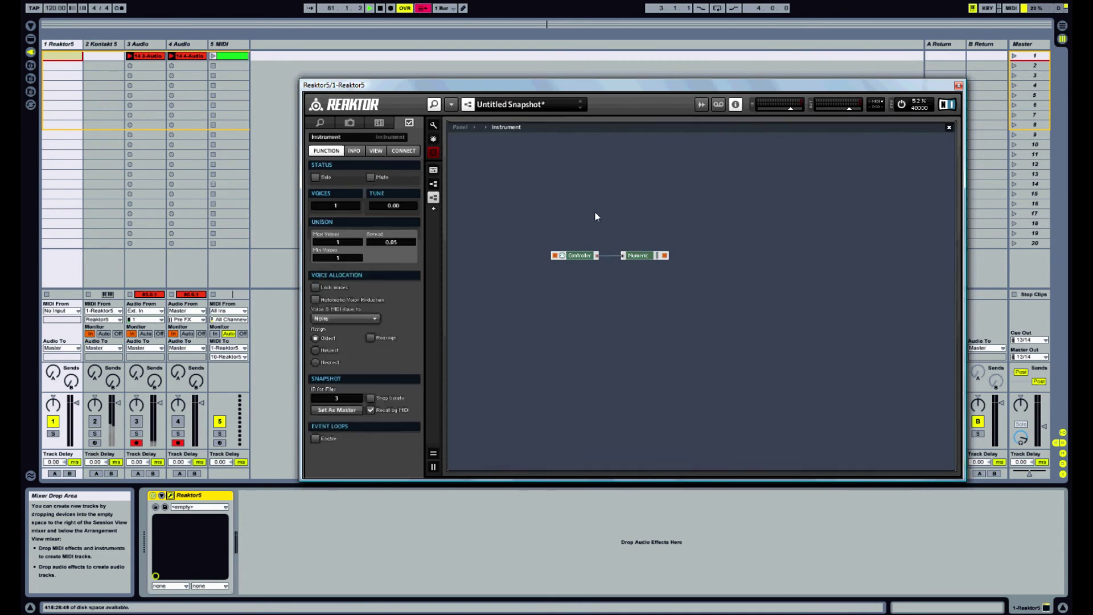
pyautogui.click(460, 127)
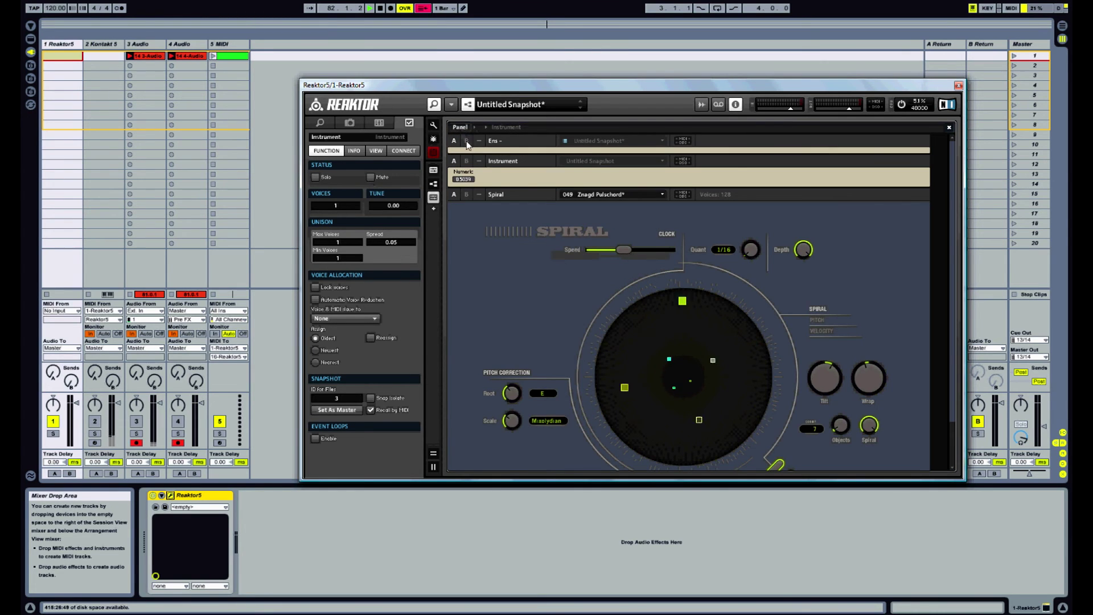
# Launch the 5 MIDI clip, close the Reaktor5 window, and turn track 2 (Kontakt 5) back on
pyautogui.click(214, 56)
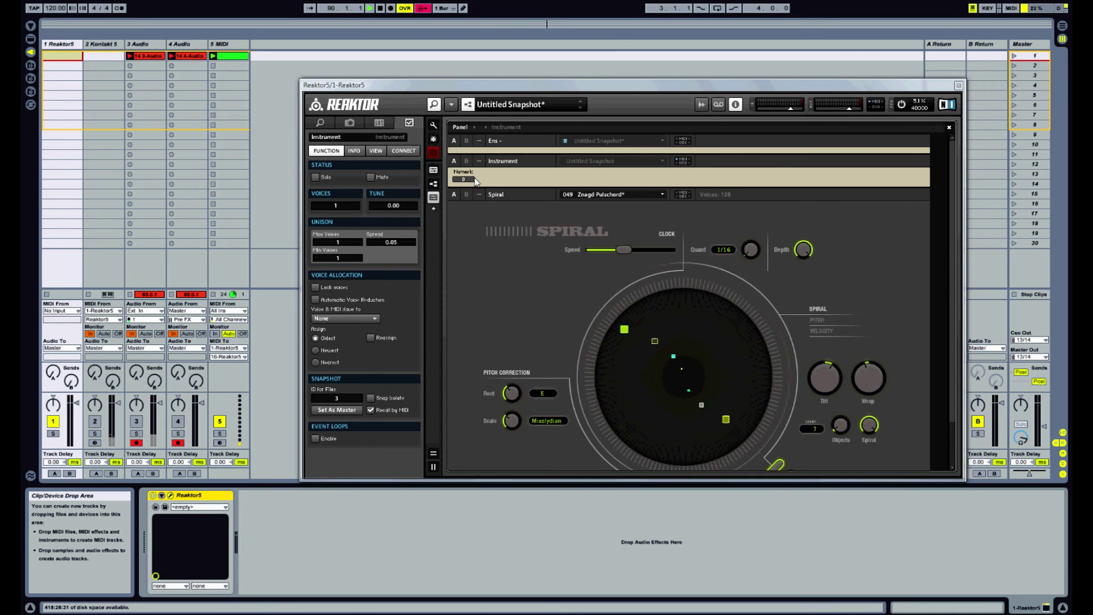
pyautogui.click(958, 85)
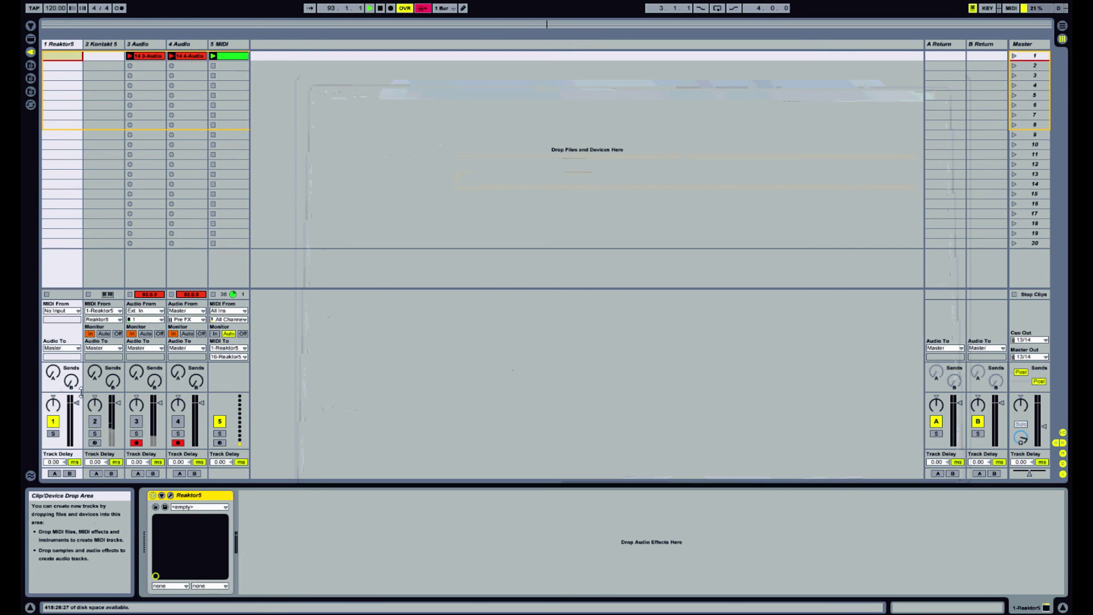
pyautogui.click(95, 422)
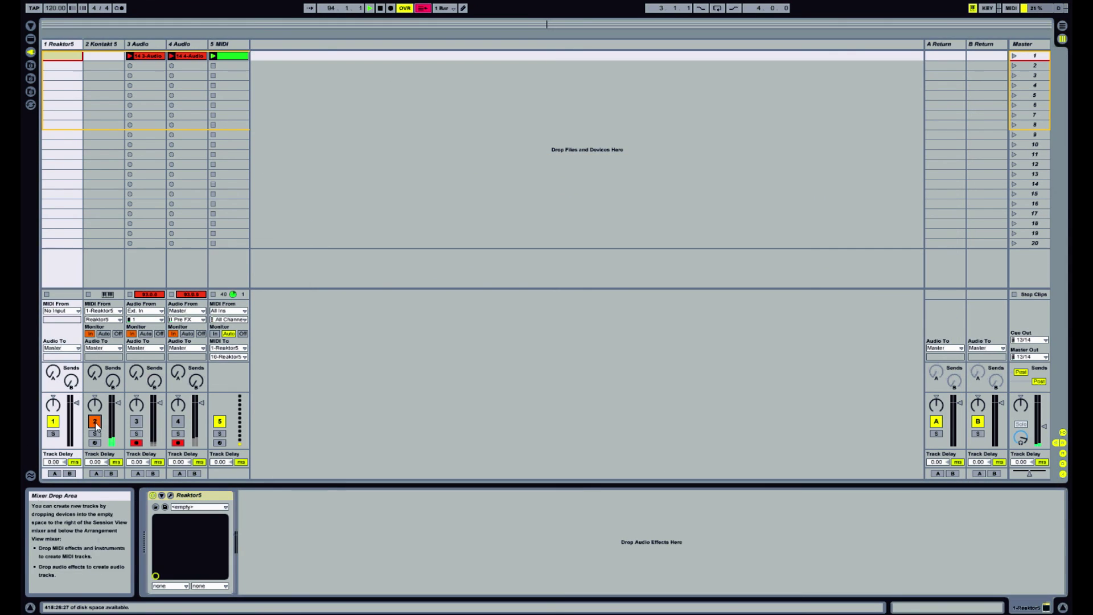